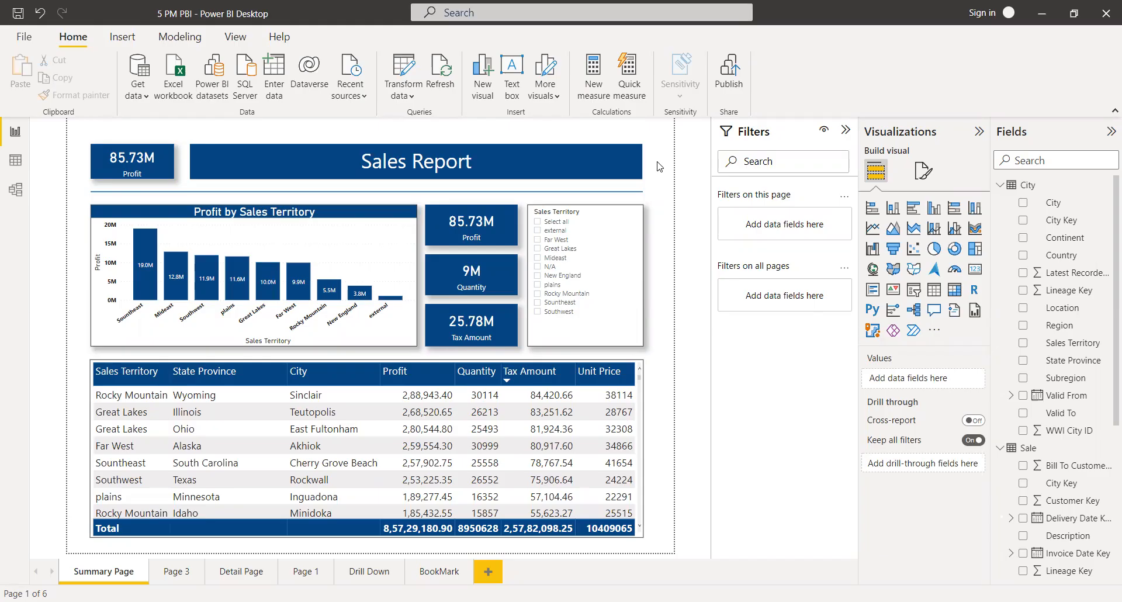
# - Filter the Summary Page to the external sales territory with the slicer, and clear that selection
pyautogui.click(538, 236)
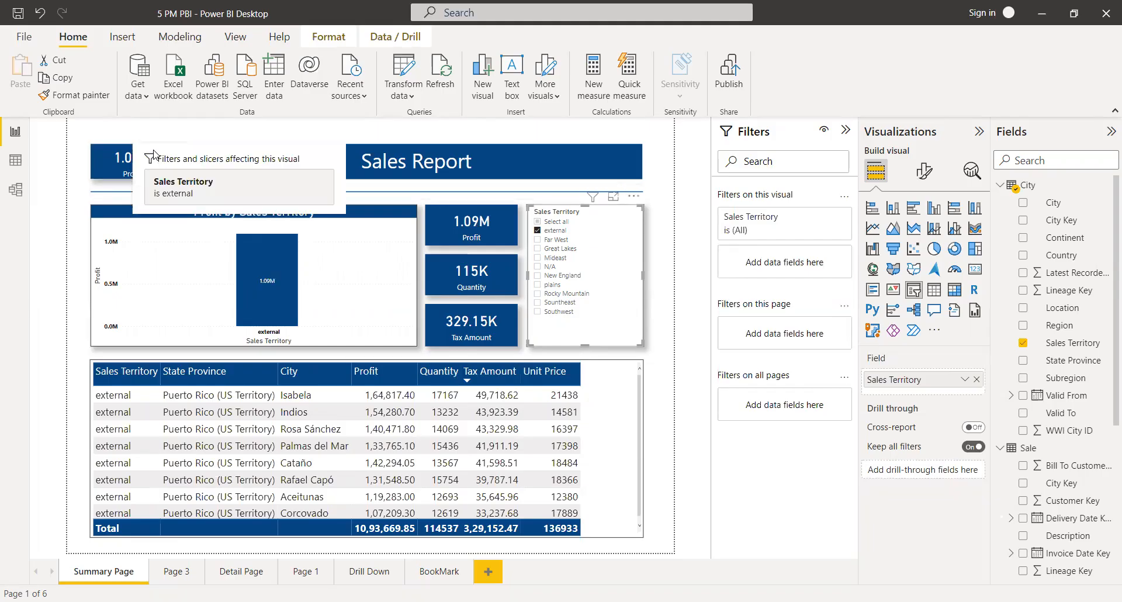
pyautogui.click(549, 232)
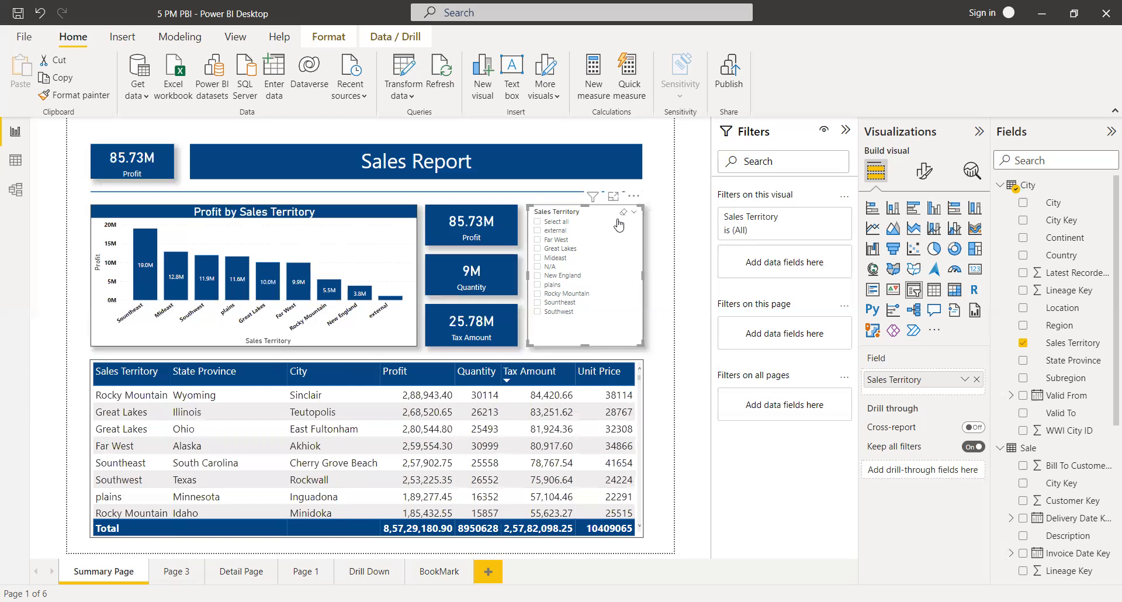
# - Set the Sales Territory slicer's interaction with the Profit card beside the report title to None, and filter by external to test it
pyautogui.click(338, 40)
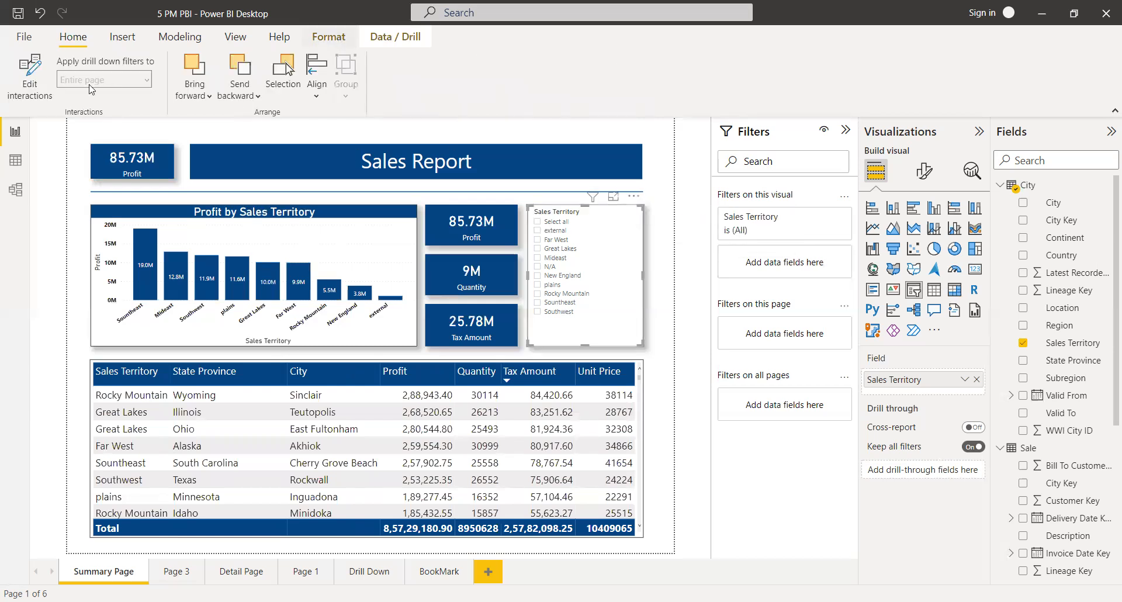
pyautogui.click(27, 86)
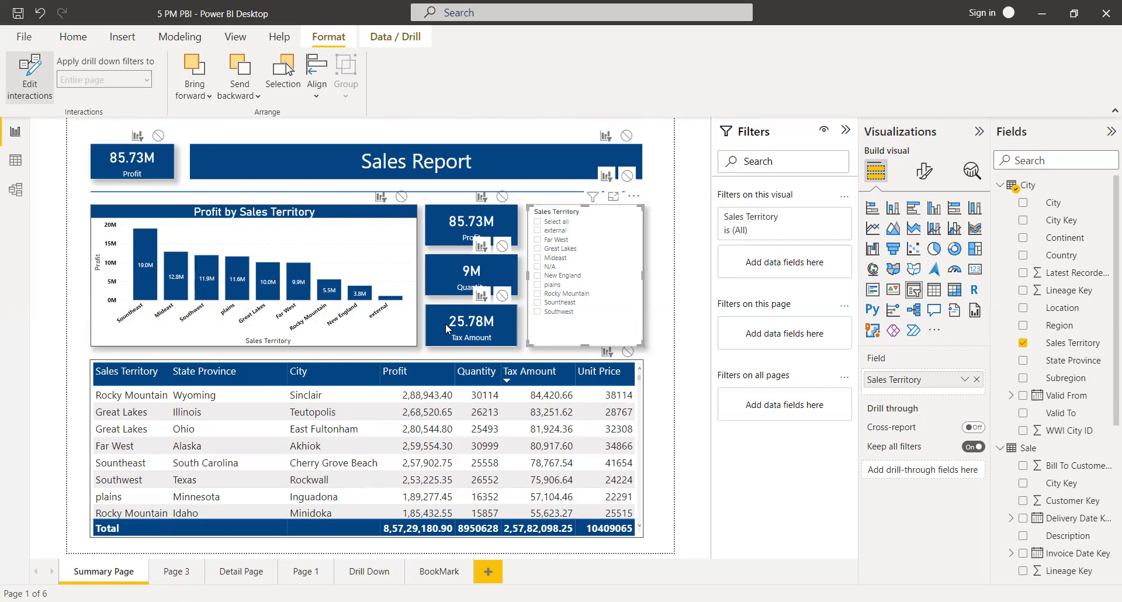
pyautogui.click(158, 137)
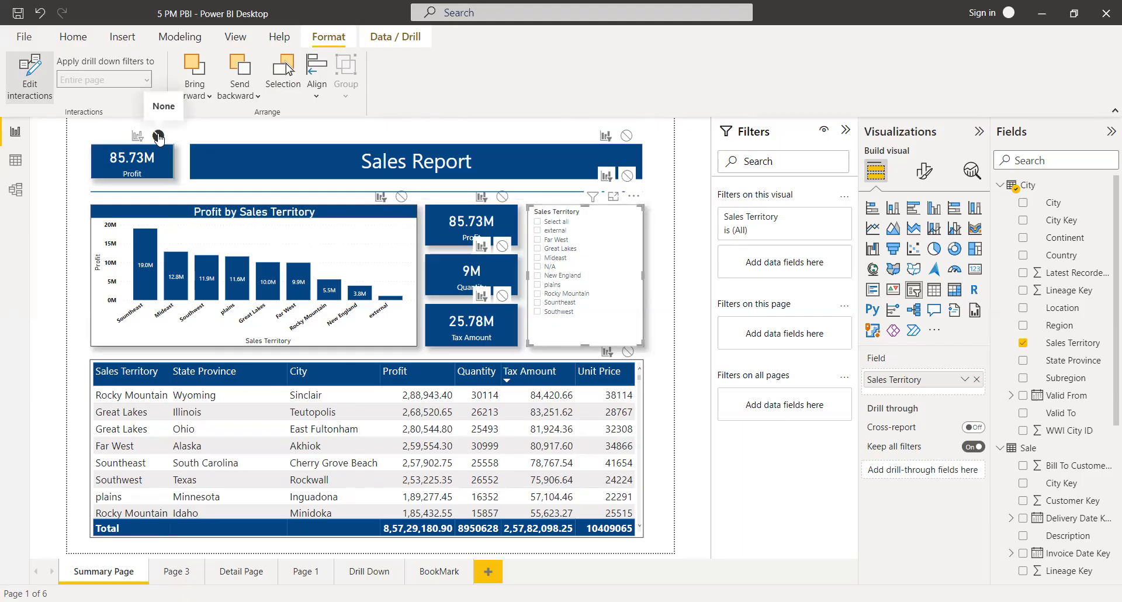
pyautogui.click(550, 232)
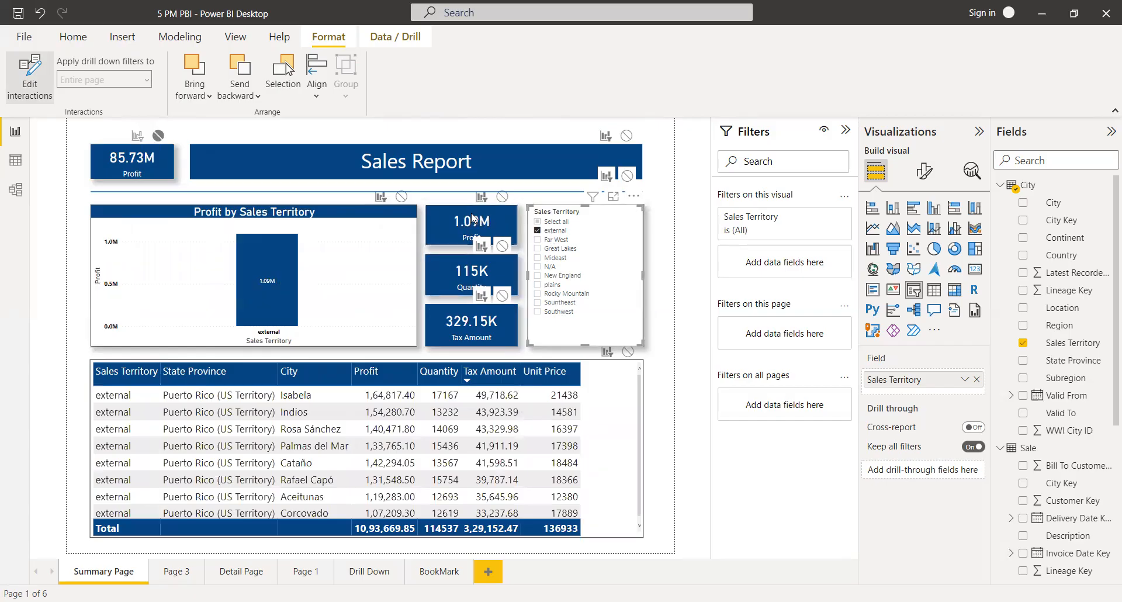
# - Switch the slicer's interaction with the Profit card beside the title to Filter and back to None
pyautogui.click(157, 134)
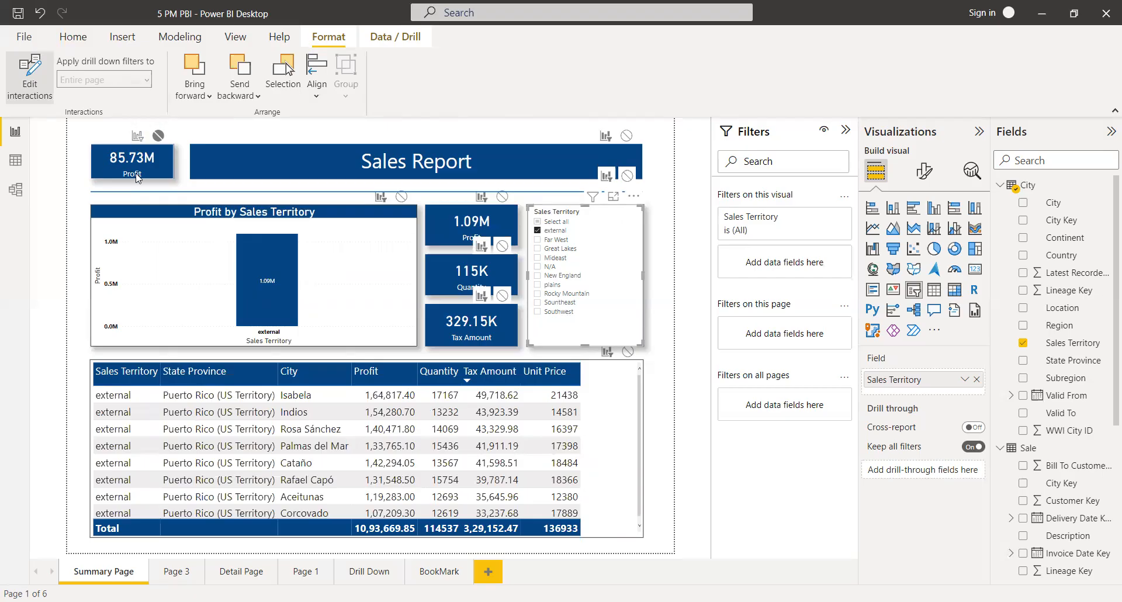
pyautogui.click(140, 139)
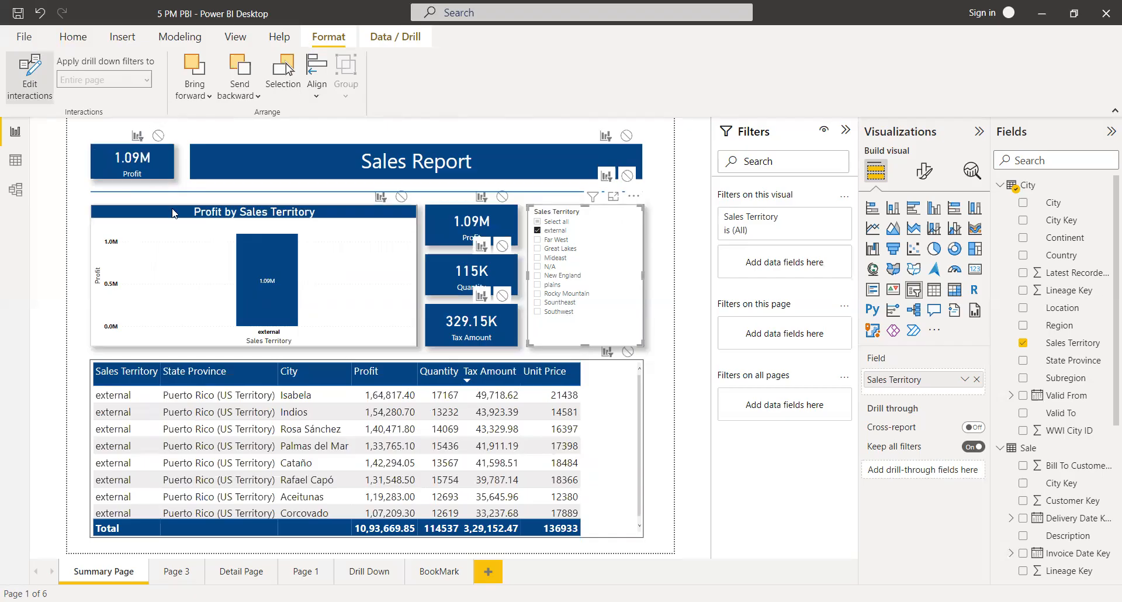
pyautogui.click(158, 136)
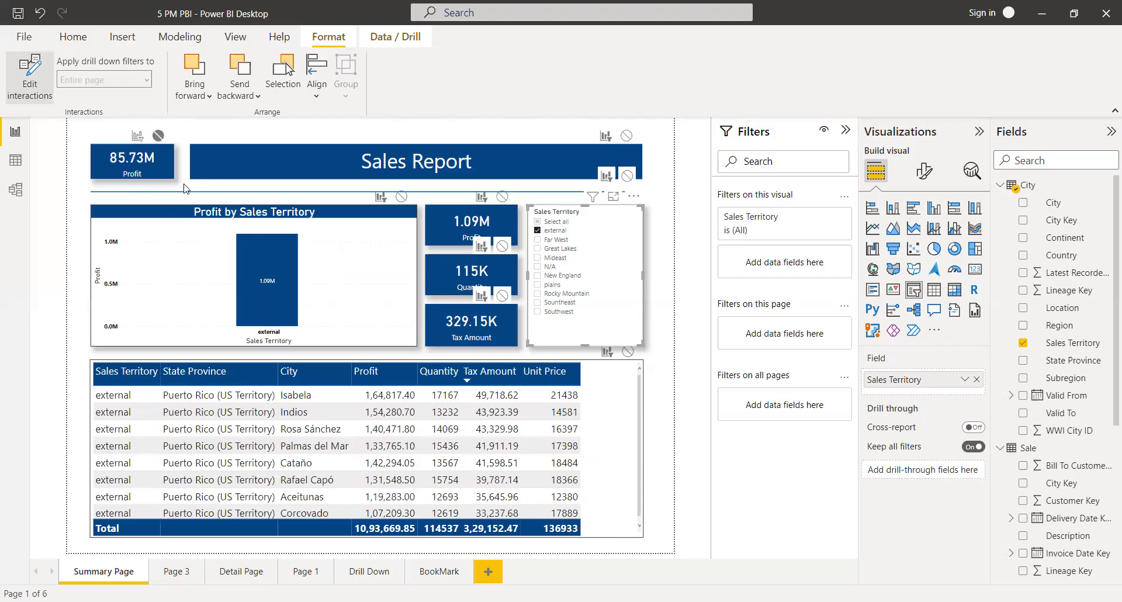
# - Add Great Lakes to the Sales Territory slicer selection to compare the two Profit cards
pyautogui.click(568, 250)
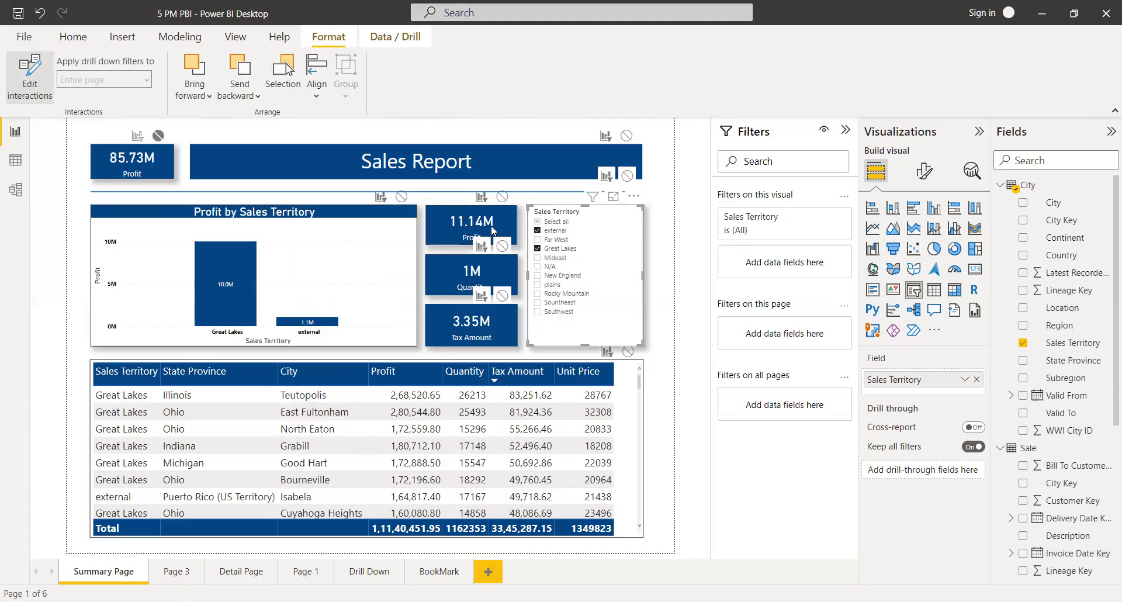
pyautogui.moveTo(492, 230)
pyautogui.click(159, 135)
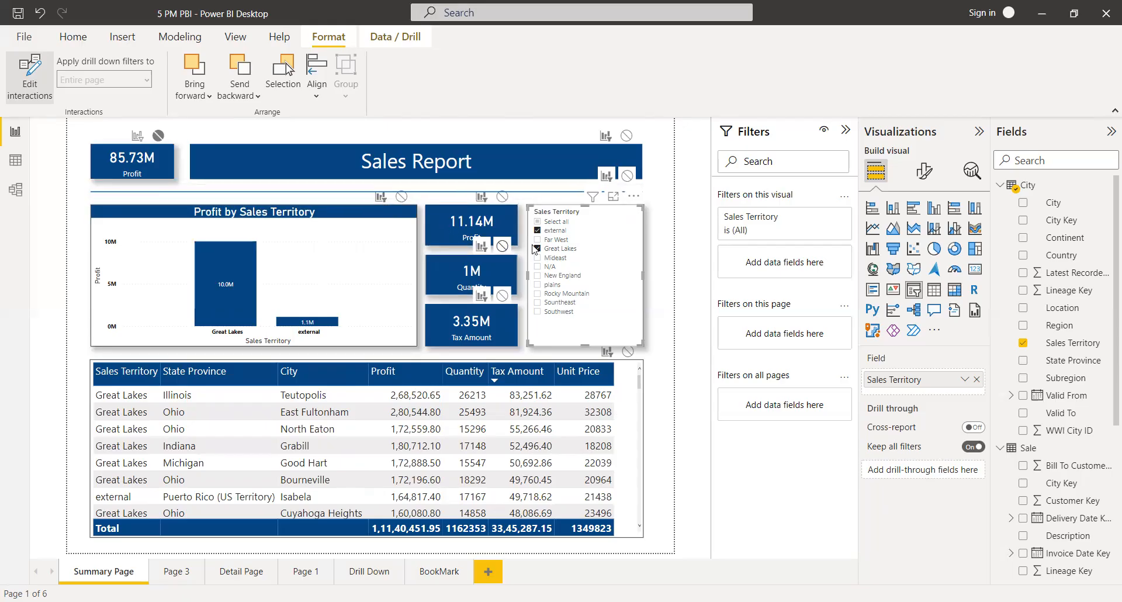
# - Restore the Filter interaction on the Profit card beside the title, clear the slicer selection, and finish editing interactions
pyautogui.click(139, 139)
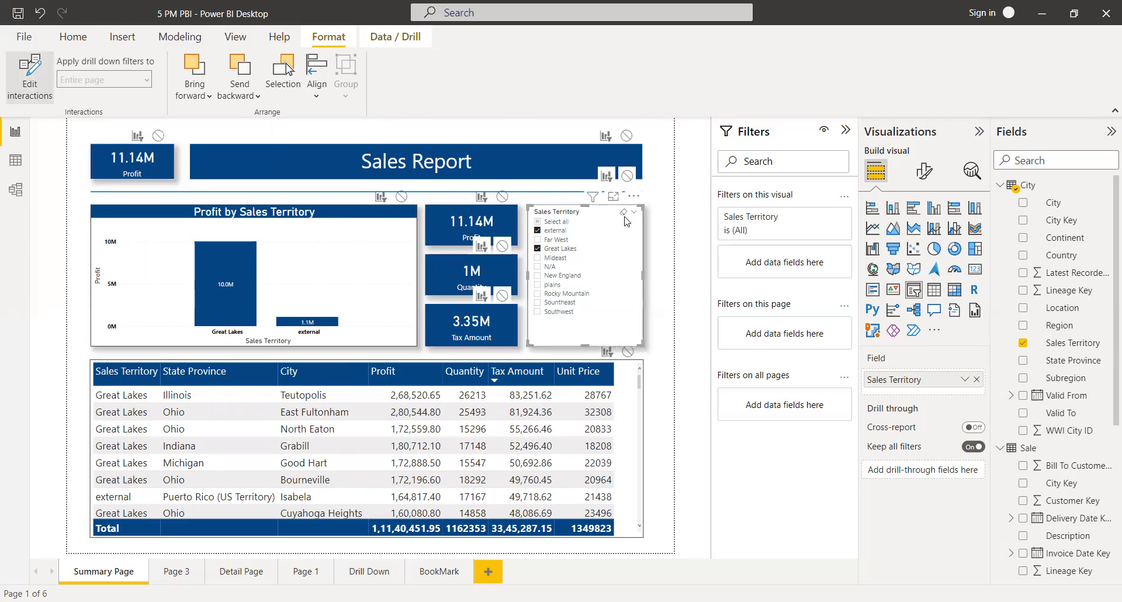
pyautogui.click(623, 213)
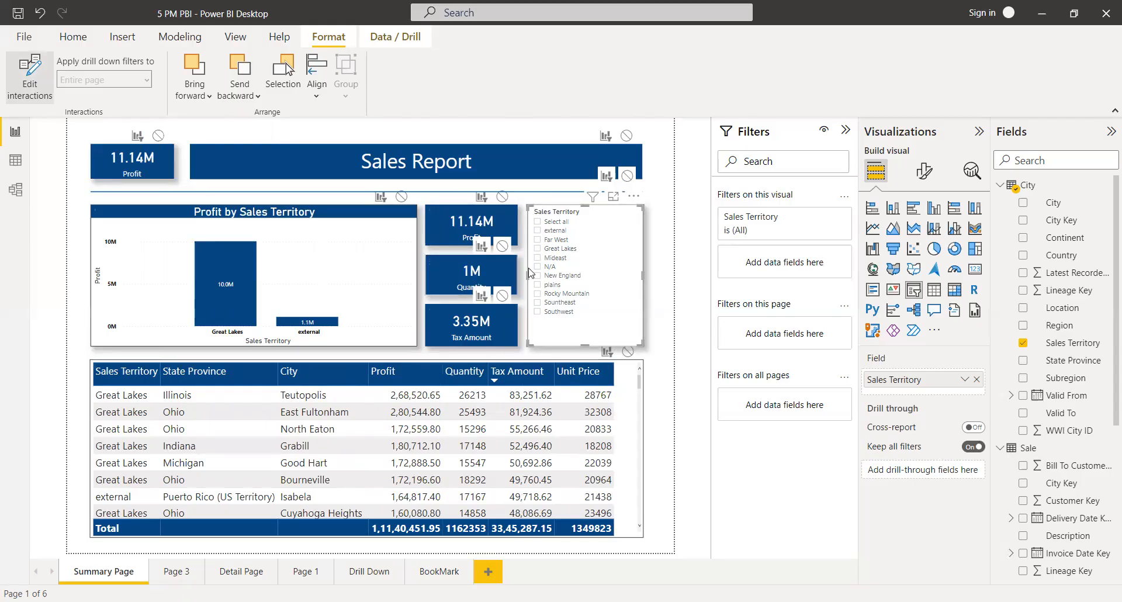
pyautogui.click(32, 83)
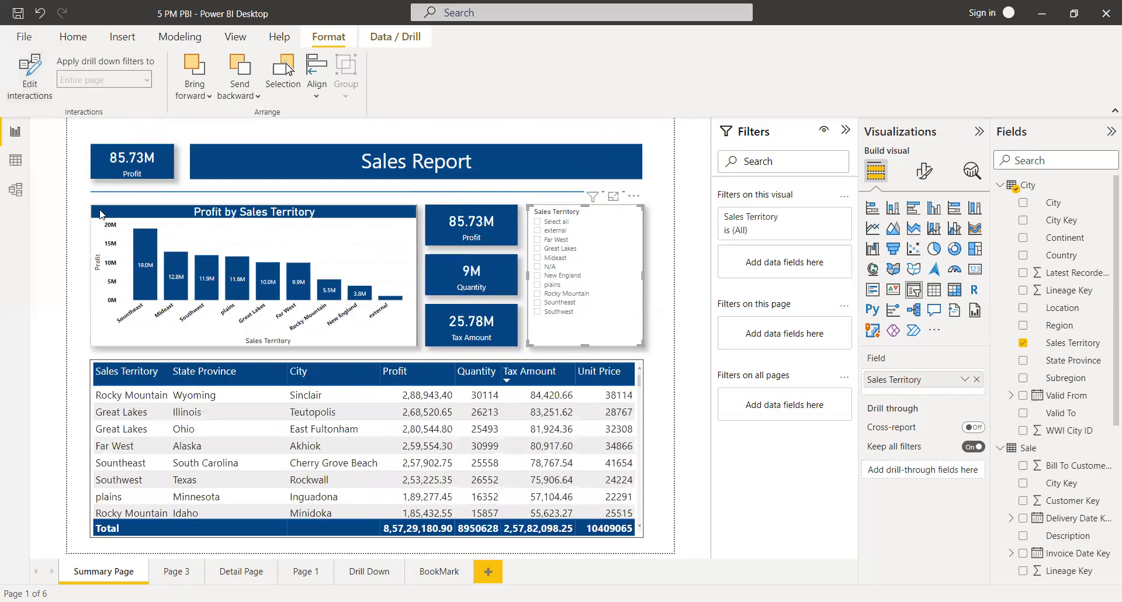
# - Filter the Summary Page by Far West to test the slicer on all visuals, and clear the selection
pyautogui.click(549, 242)
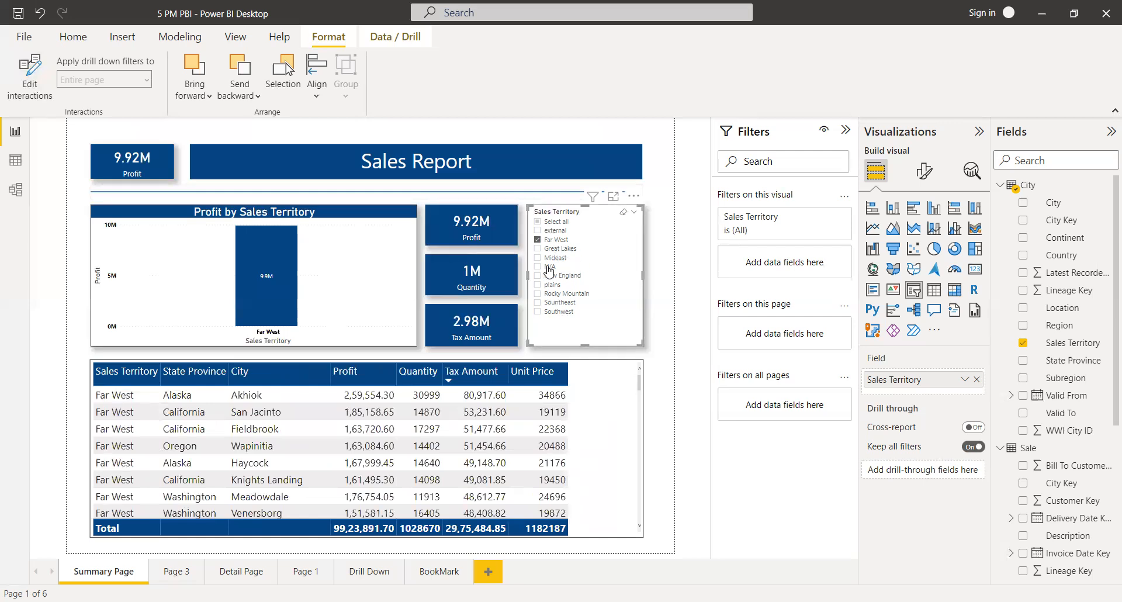
pyautogui.click(623, 212)
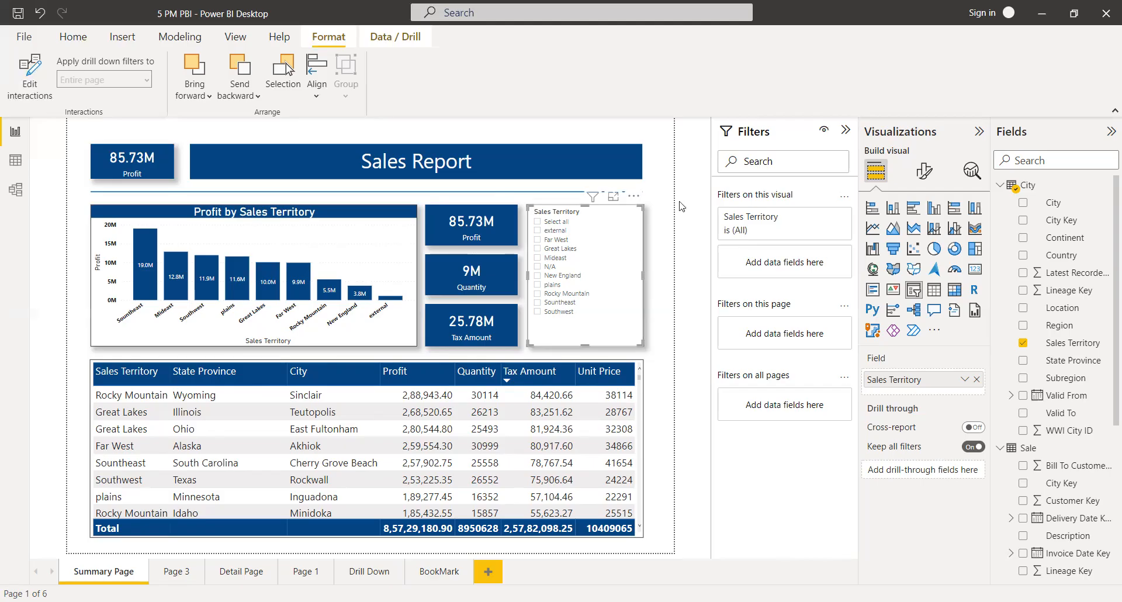
pyautogui.click(670, 169)
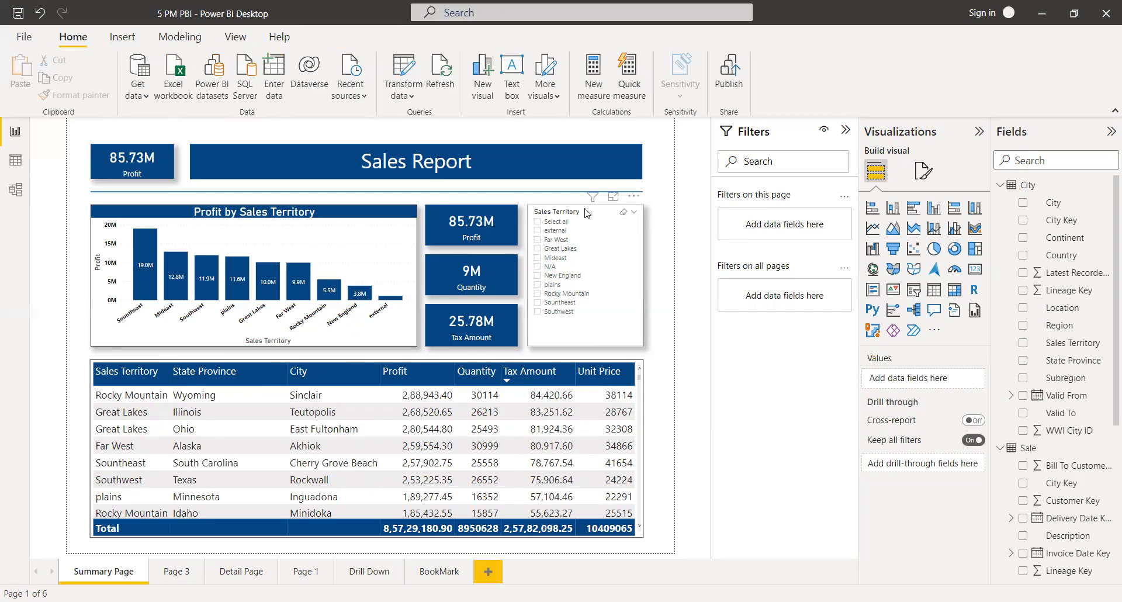
# - Open the sync settings of the Sales Territory slicer and turn off syncing and visibility for Page 3 and Detail Page
pyautogui.click(585, 210)
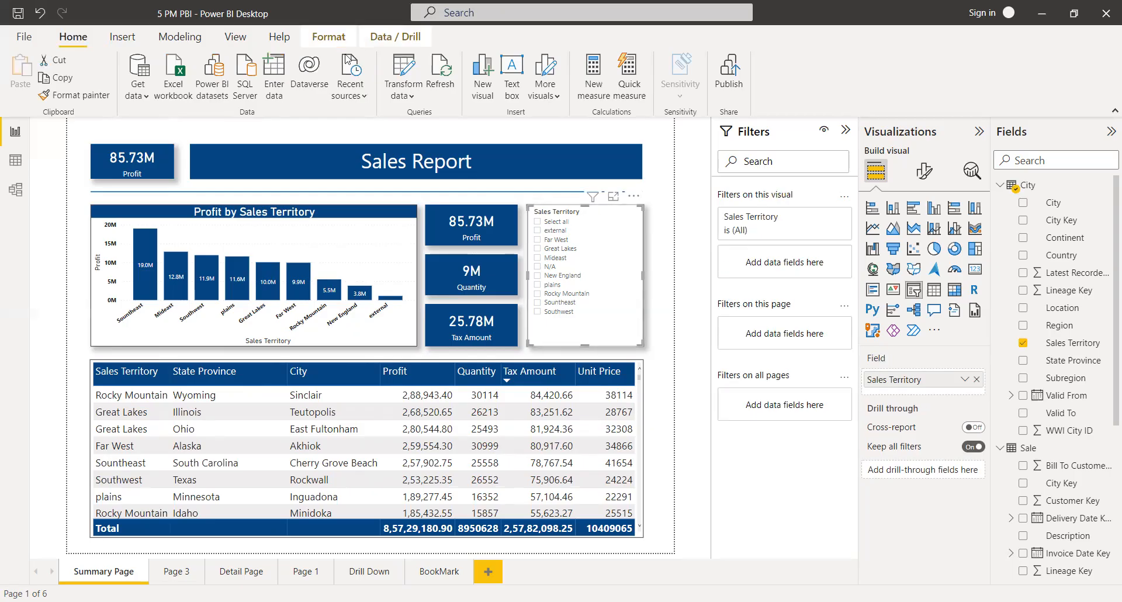
pyautogui.click(236, 37)
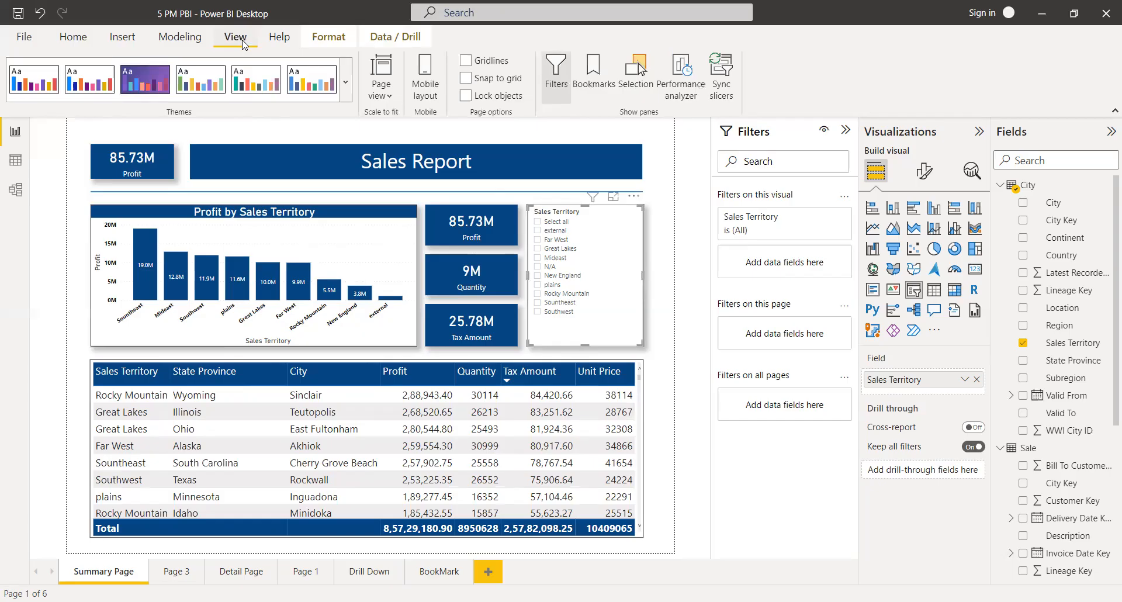
pyautogui.click(722, 86)
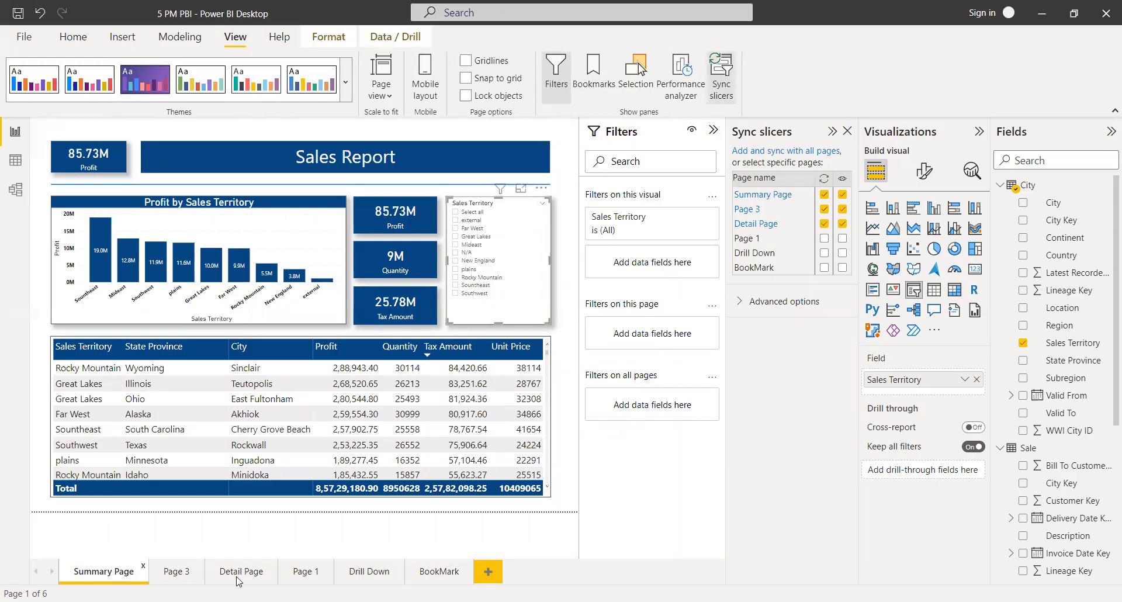
pyautogui.click(825, 222)
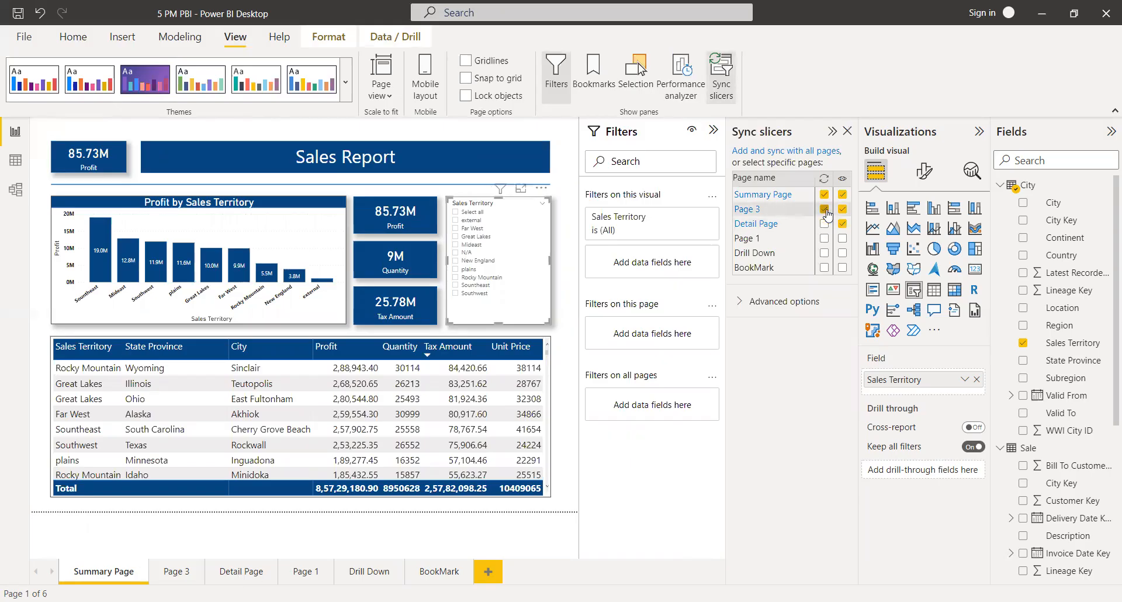
pyautogui.click(824, 209)
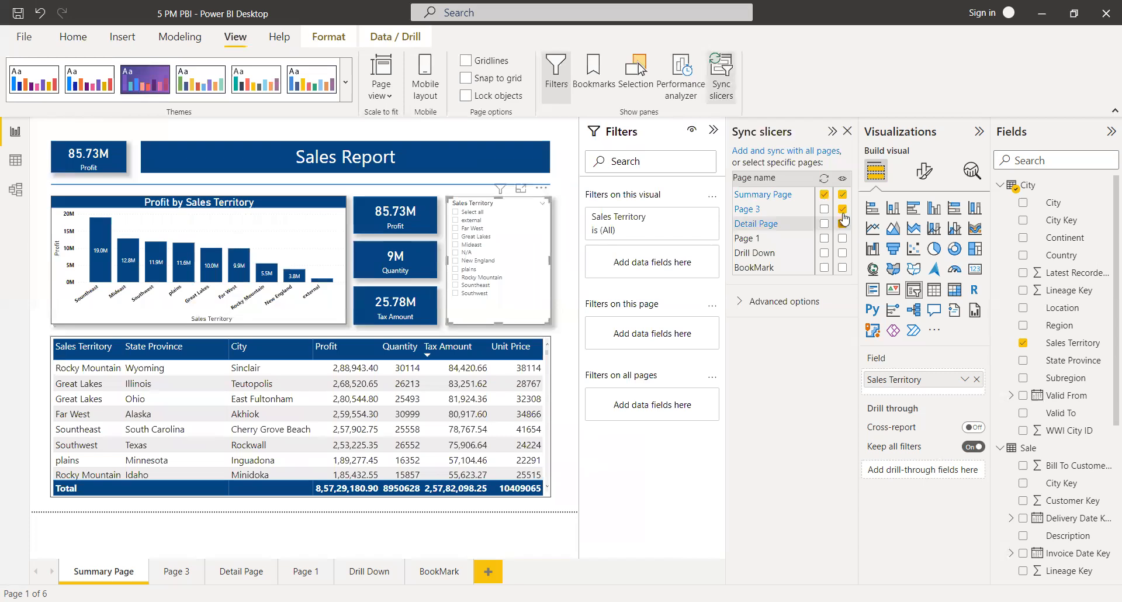
pyautogui.click(842, 211)
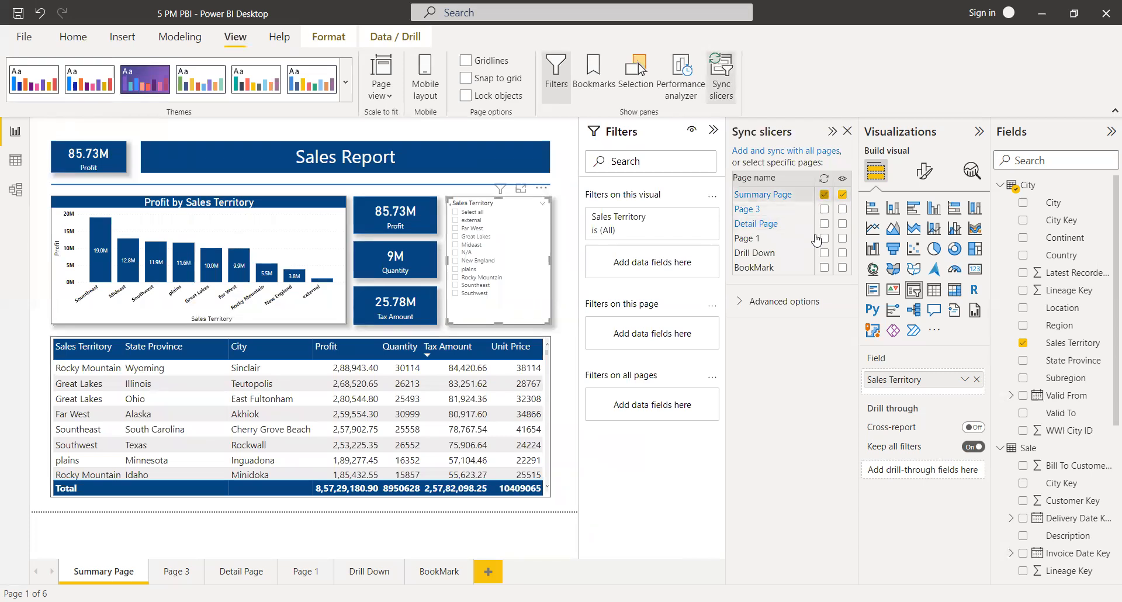
# - Toggle the slicer's Summary Page syncing off and on again, and enable syncing for Detail Page
pyautogui.click(824, 194)
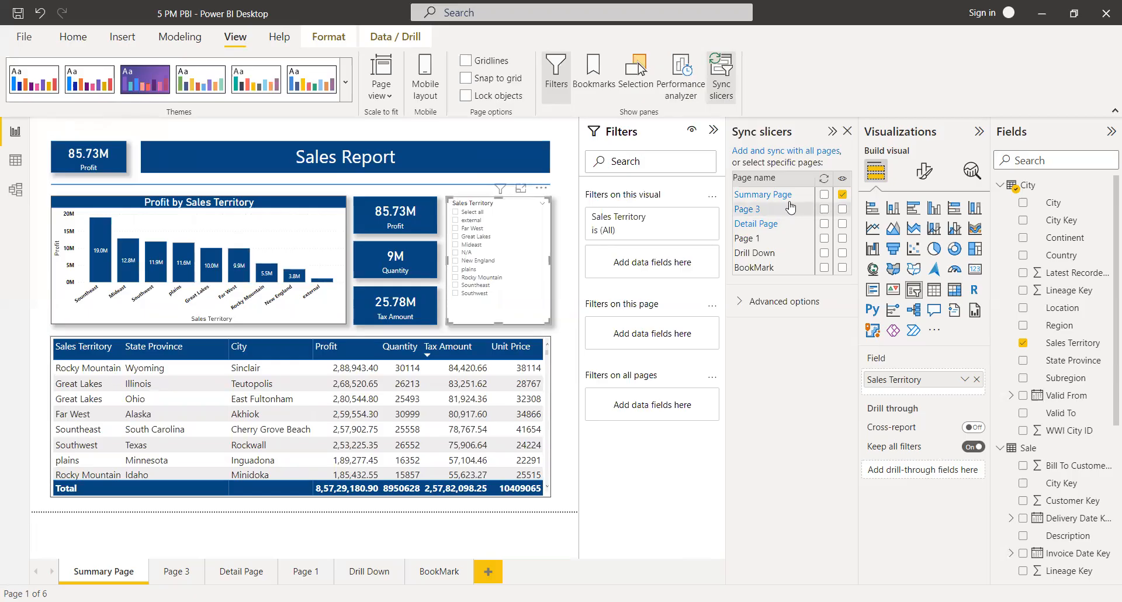
pyautogui.click(824, 194)
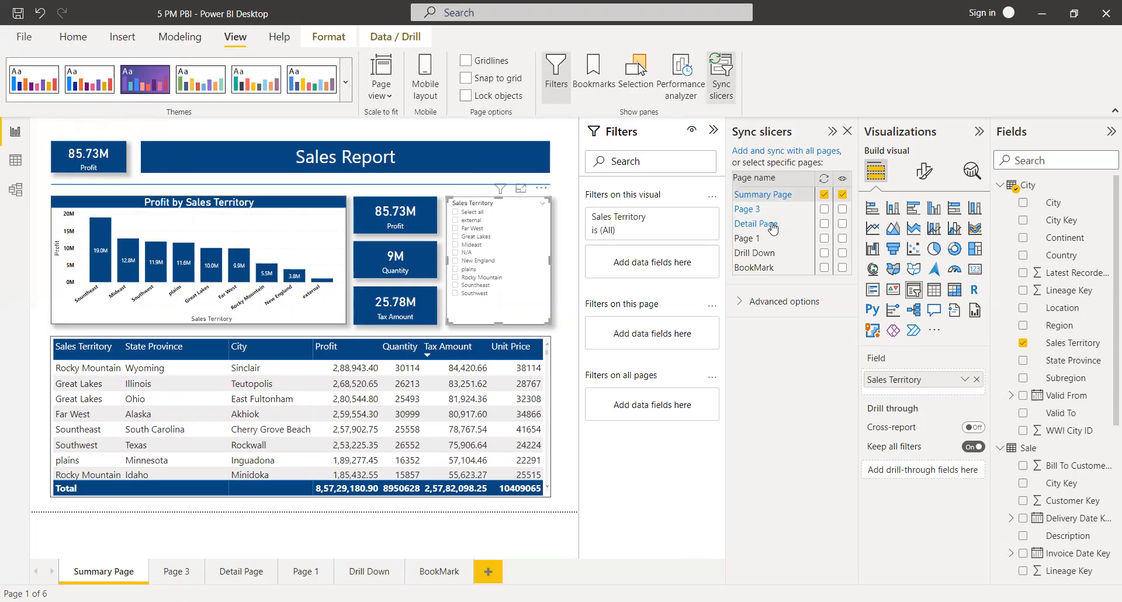
pyautogui.click(825, 225)
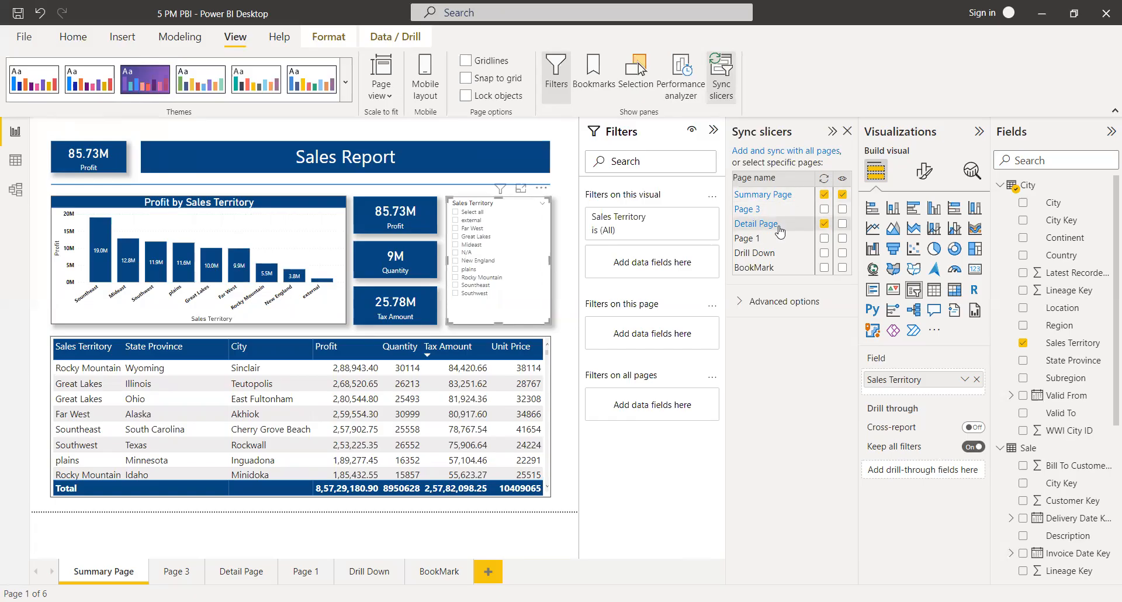
# - Filter the Summary Page by Great Lakes, check the synced Detail Page, and clear the territory back on the Summary Page
pyautogui.click(471, 240)
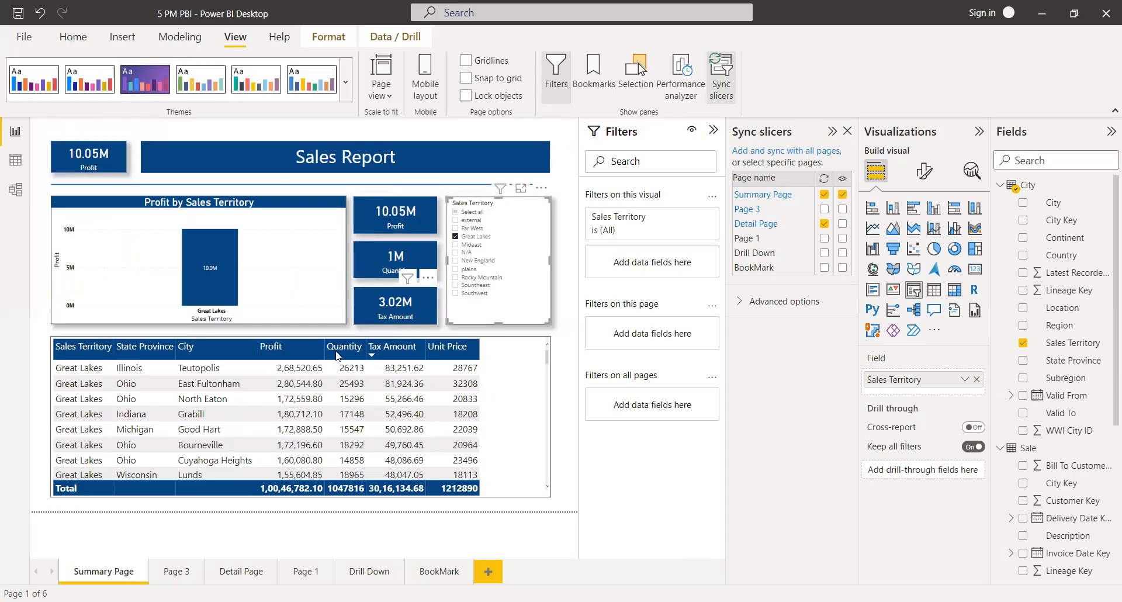
pyautogui.click(245, 578)
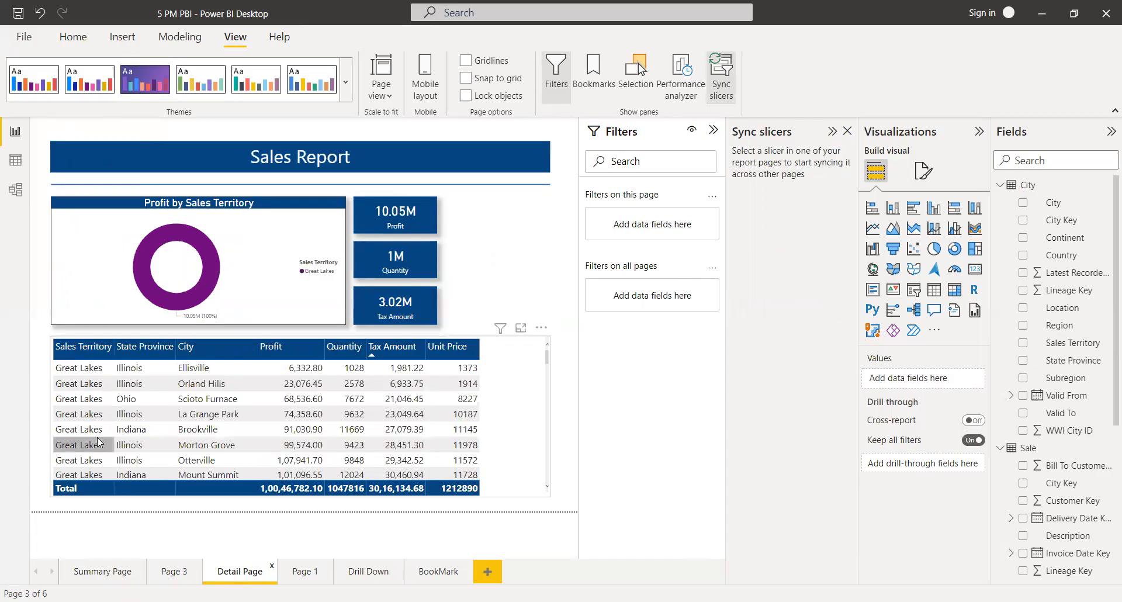
pyautogui.click(116, 573)
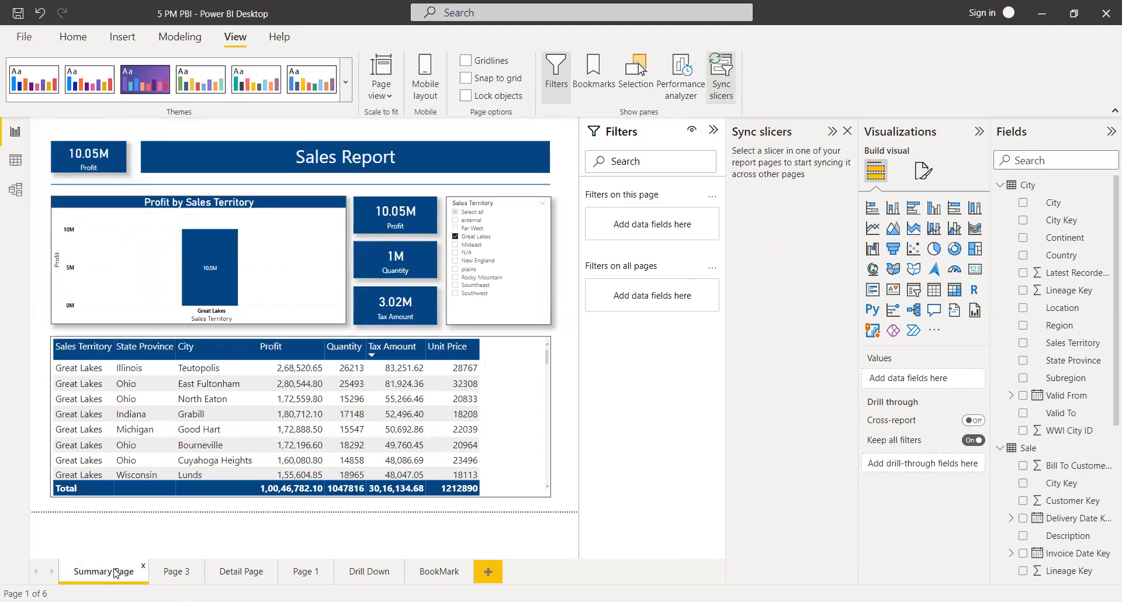
pyautogui.click(512, 205)
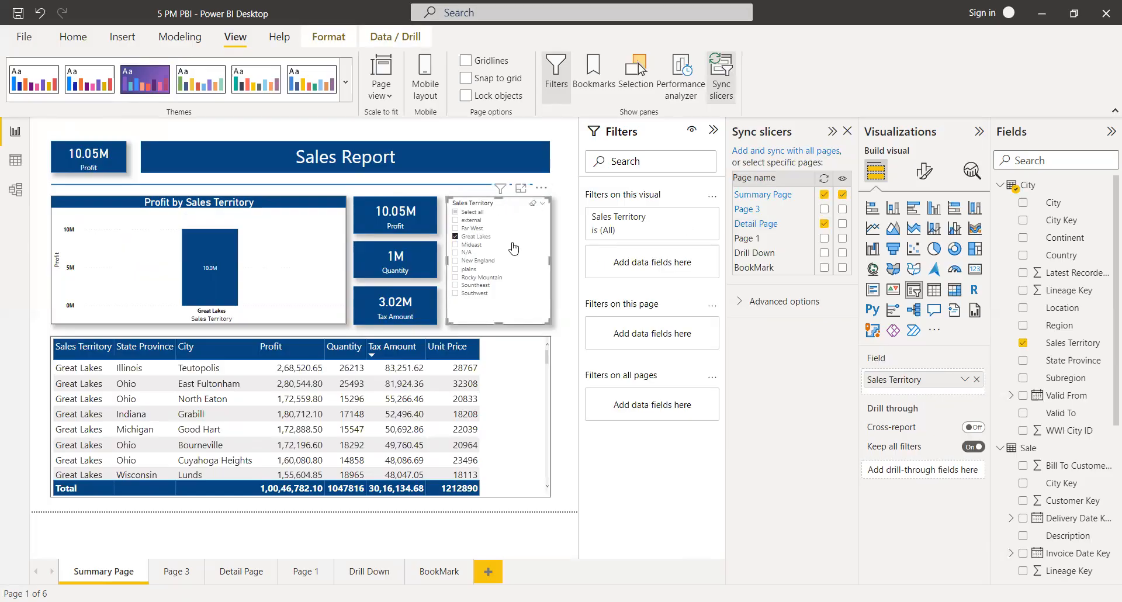
pyautogui.click(455, 237)
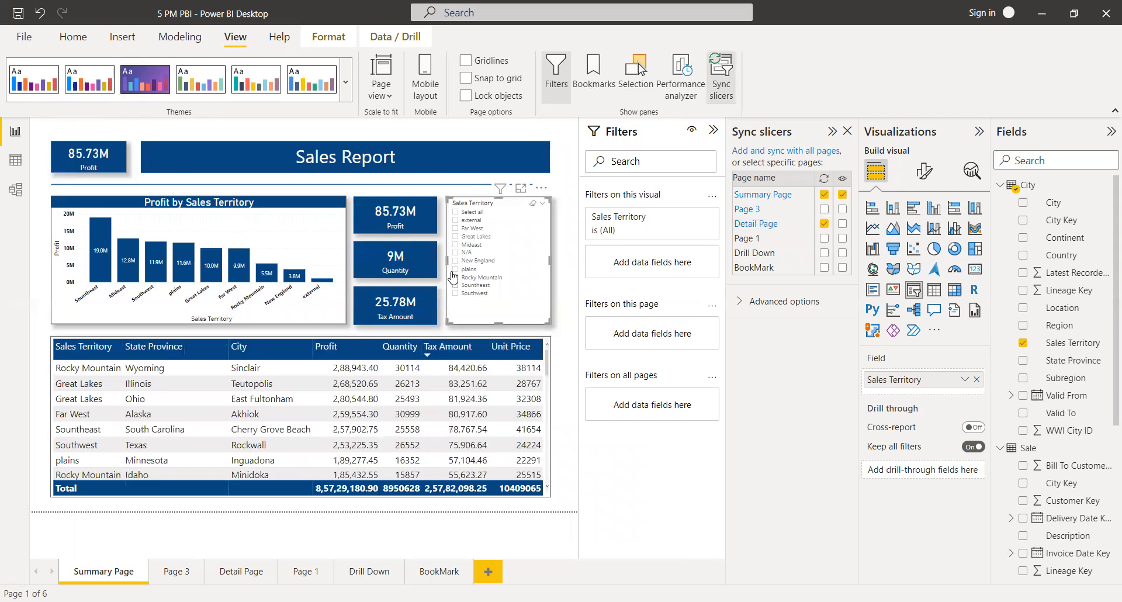
# - Filter the Summary Page by plains, check the synced Detail Page, and clear the slicer back on the Summary Page
pyautogui.click(456, 269)
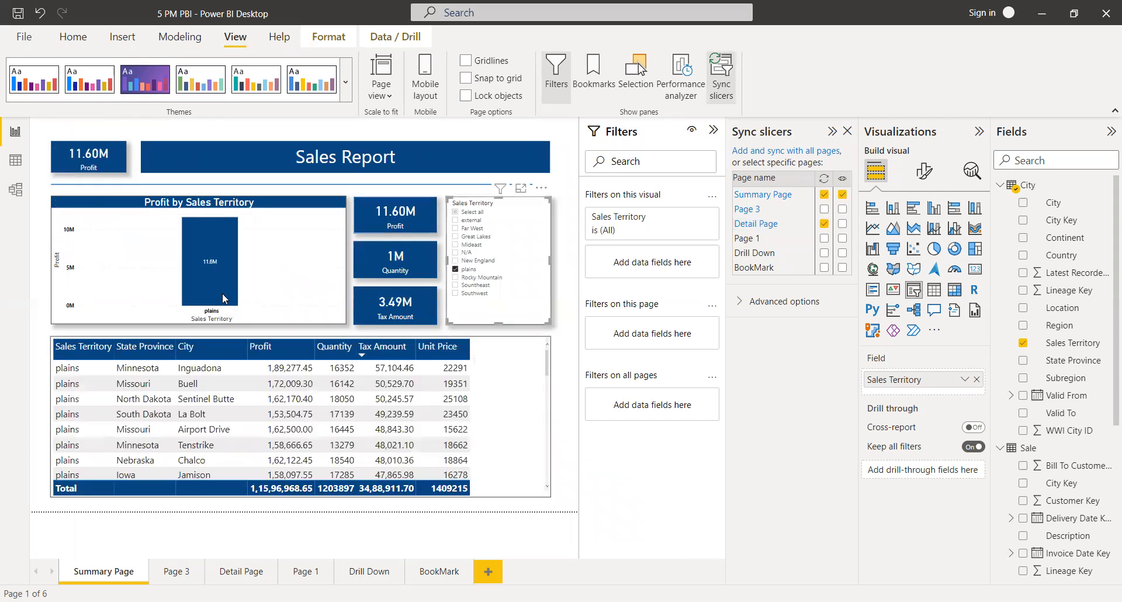
pyautogui.click(225, 580)
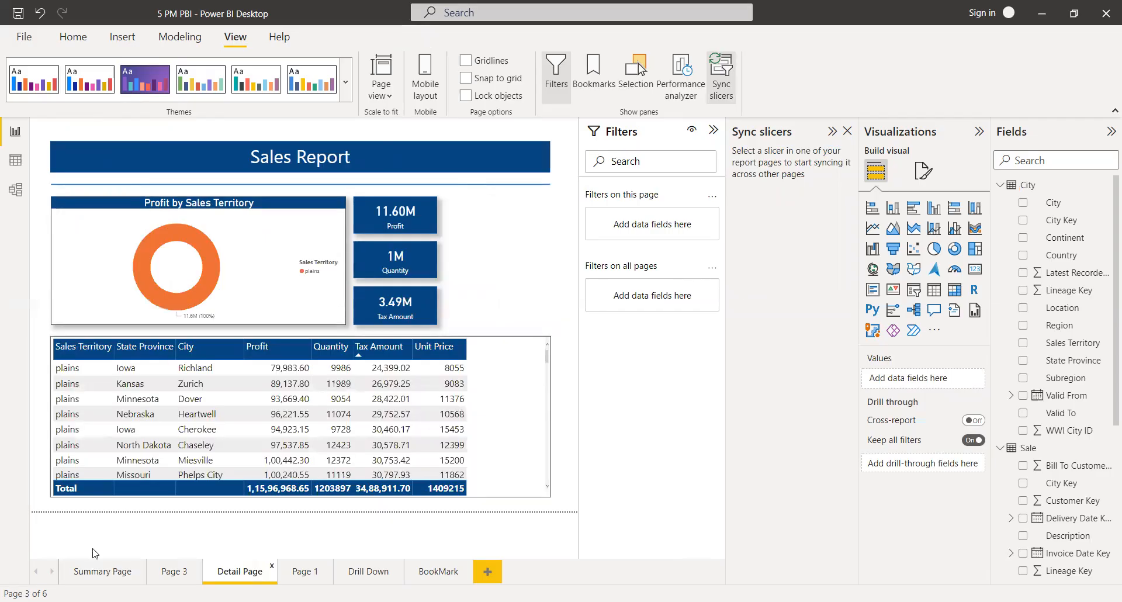
pyautogui.click(98, 579)
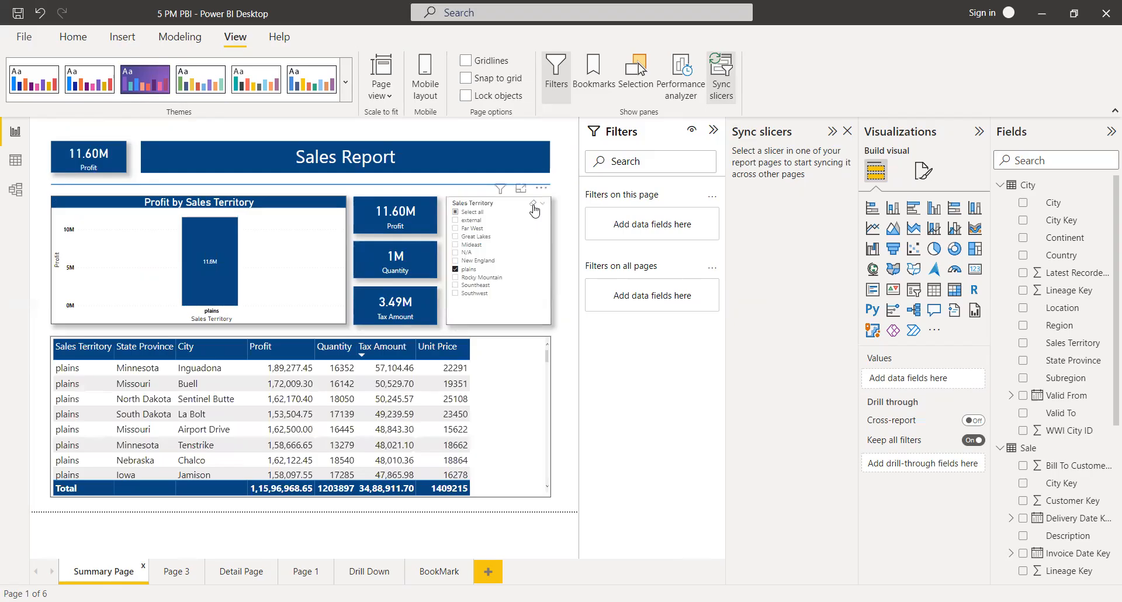
pyautogui.click(505, 217)
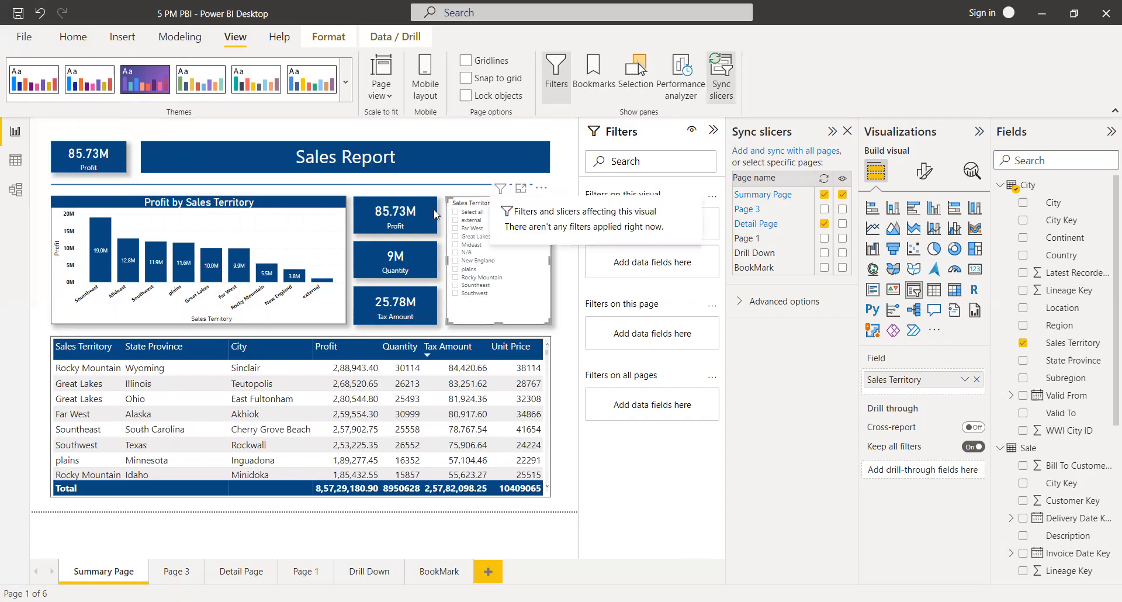
# - Look over the Detail Page, and make the Summary Page's Sales Territory slicer visible on the Detail Page through its sync settings
pyautogui.click(246, 573)
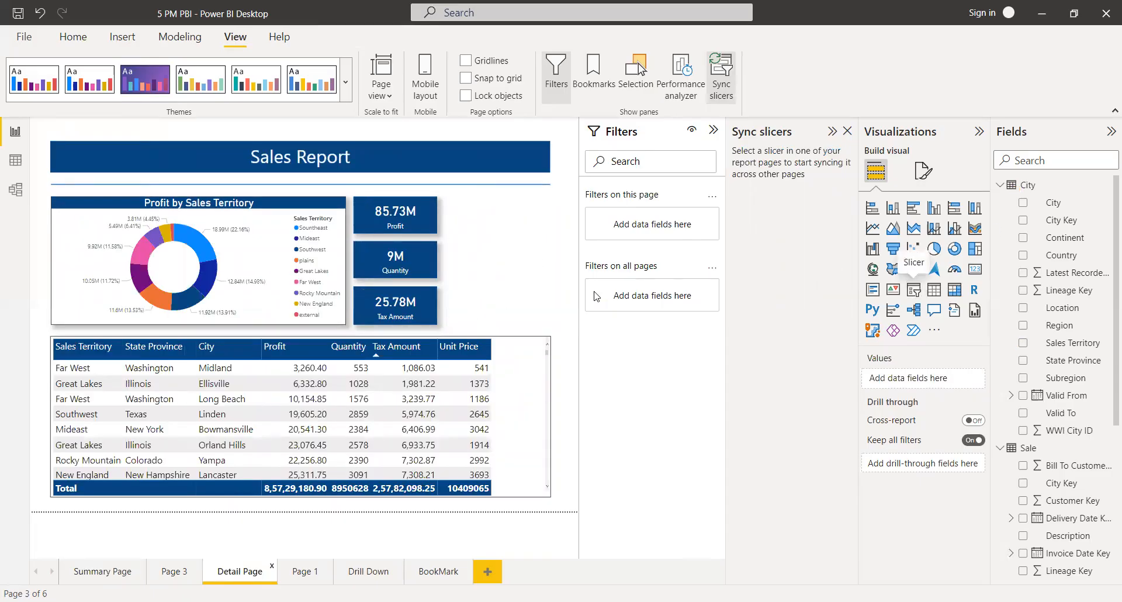
pyautogui.click(84, 578)
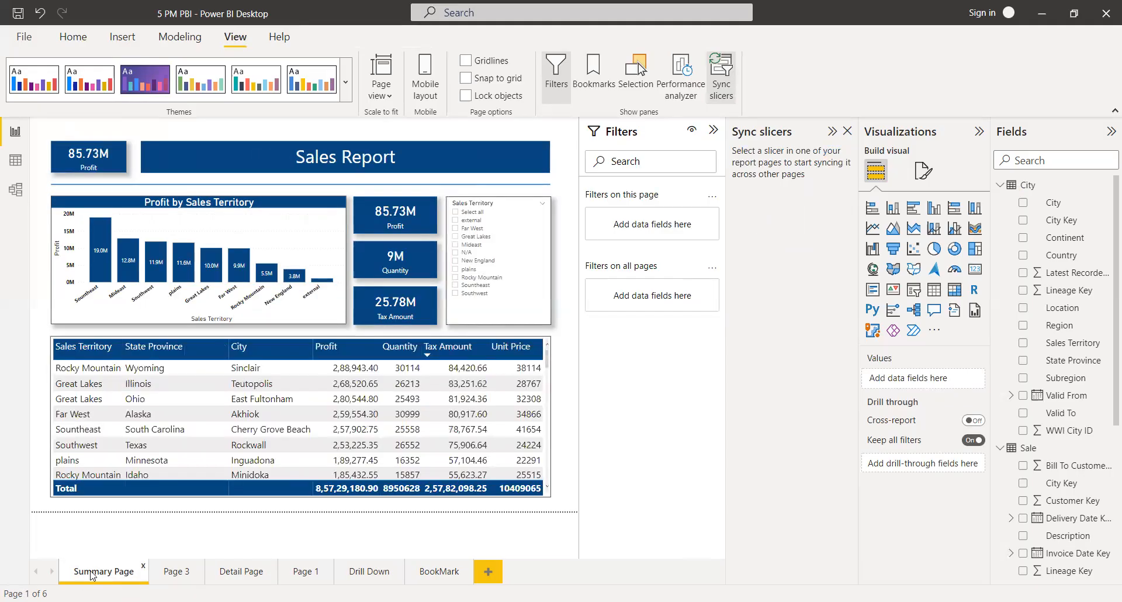
pyautogui.click(488, 203)
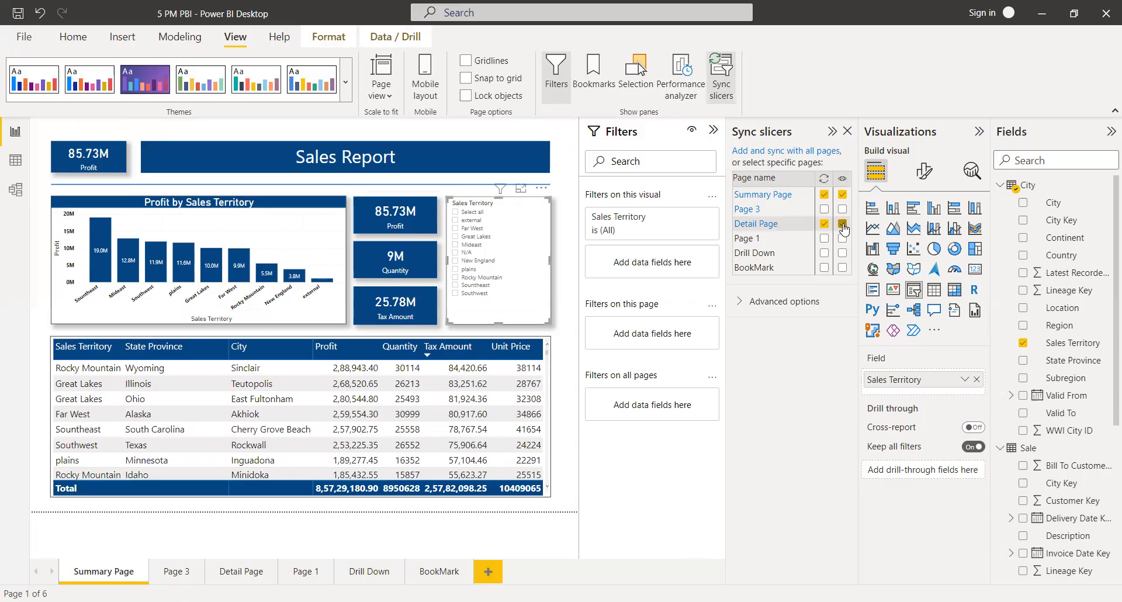
# - Check the Detail Page for the Sales Territory slicer, and review the slicer's sync settings back on the Summary Page
pyautogui.click(239, 576)
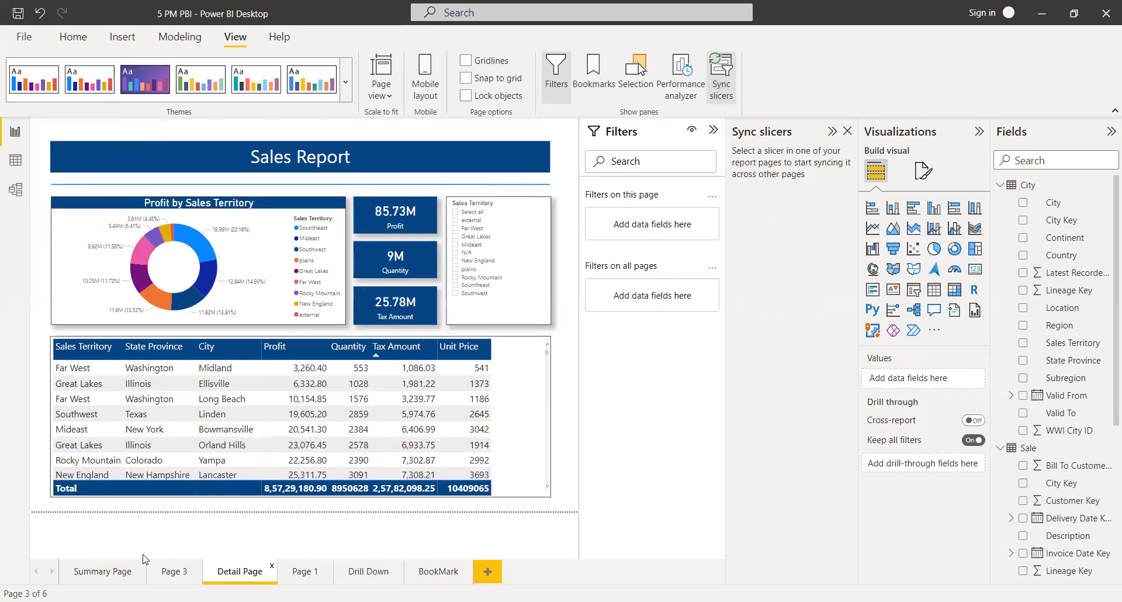
pyautogui.click(111, 577)
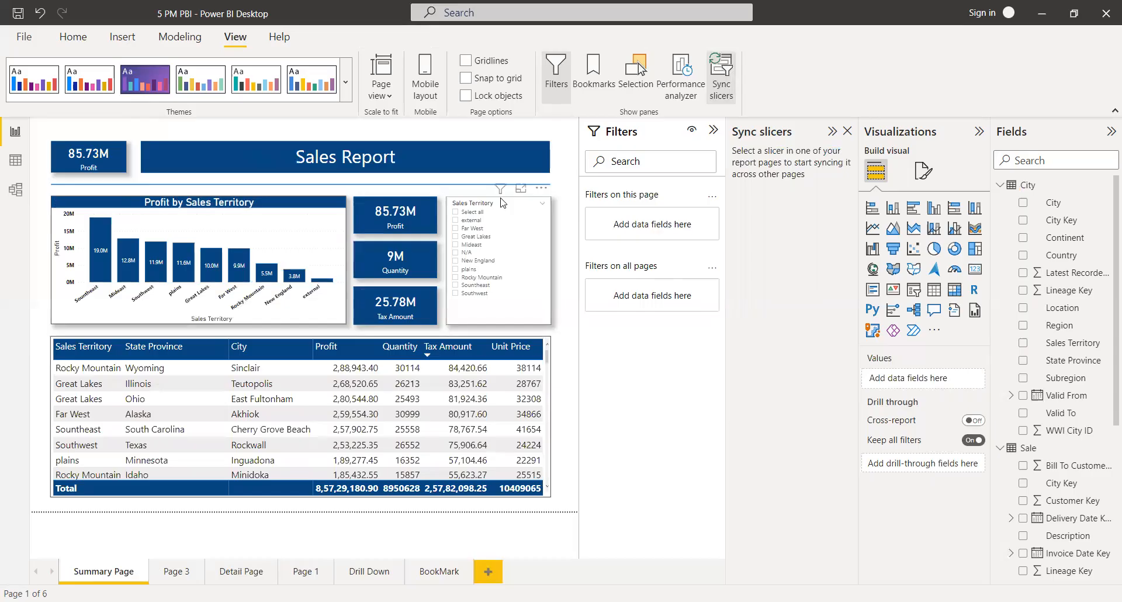
pyautogui.click(502, 203)
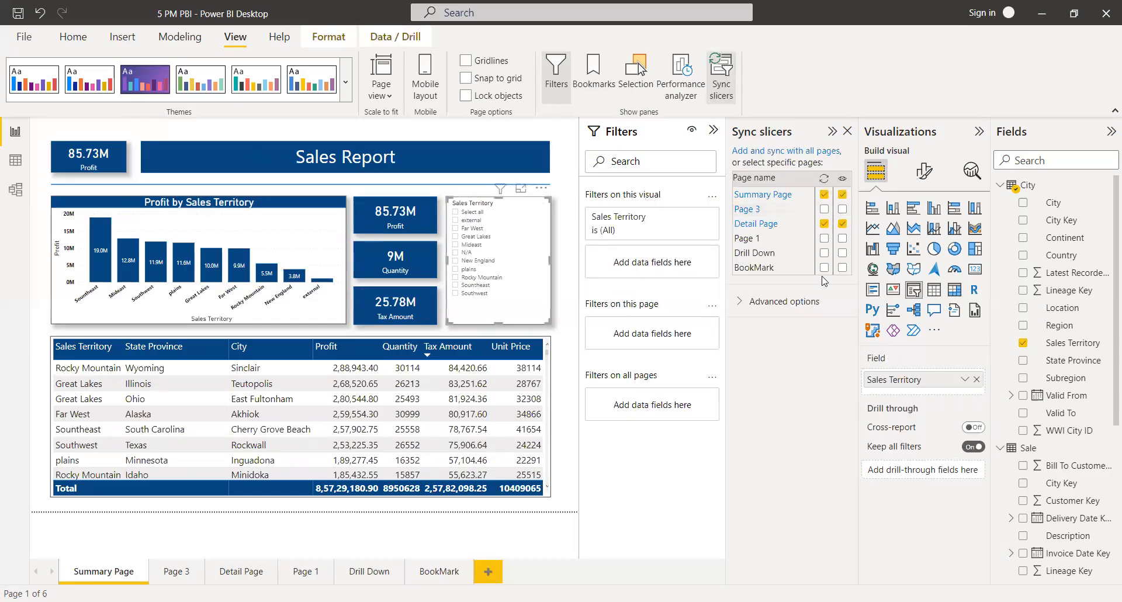